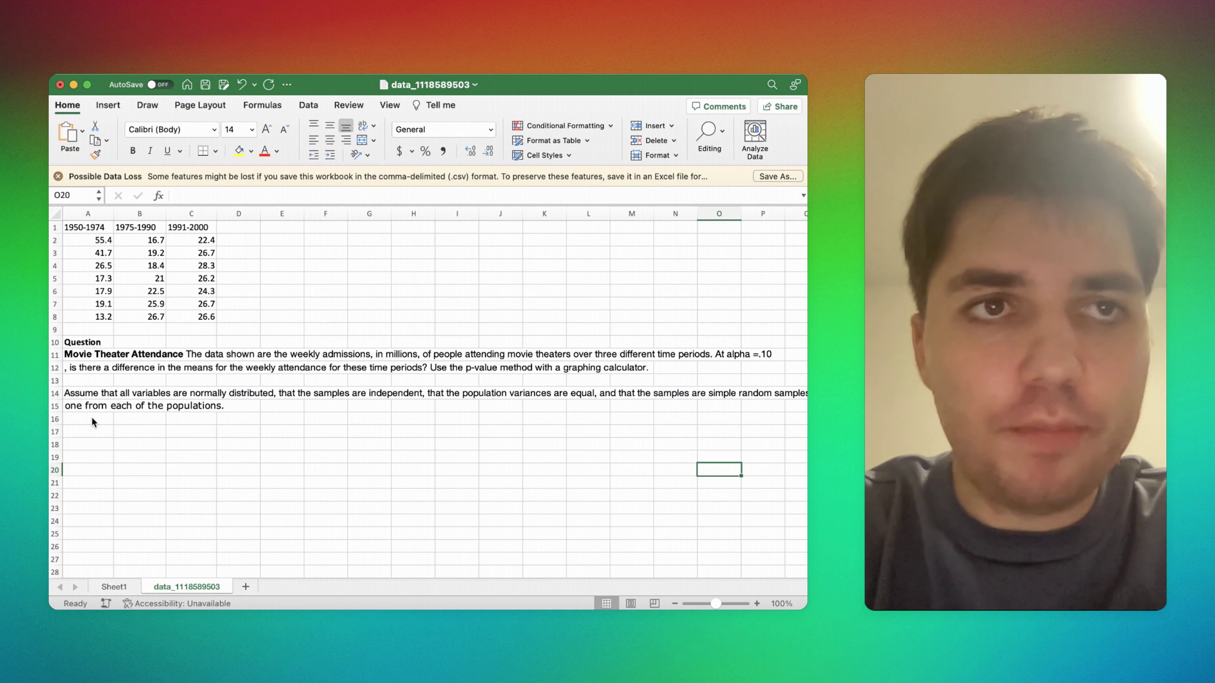
Insert a box and whisker chart of the attendance data in A2:C8 and place it below the question text
click(108, 106)
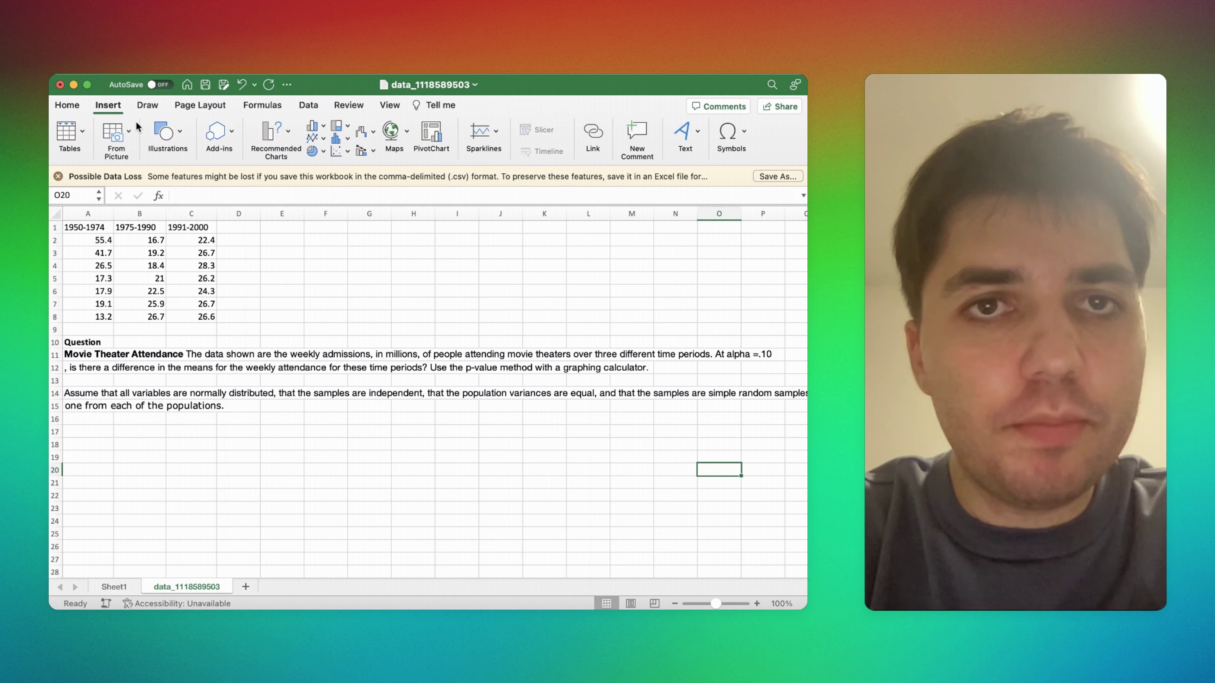
click(346, 139)
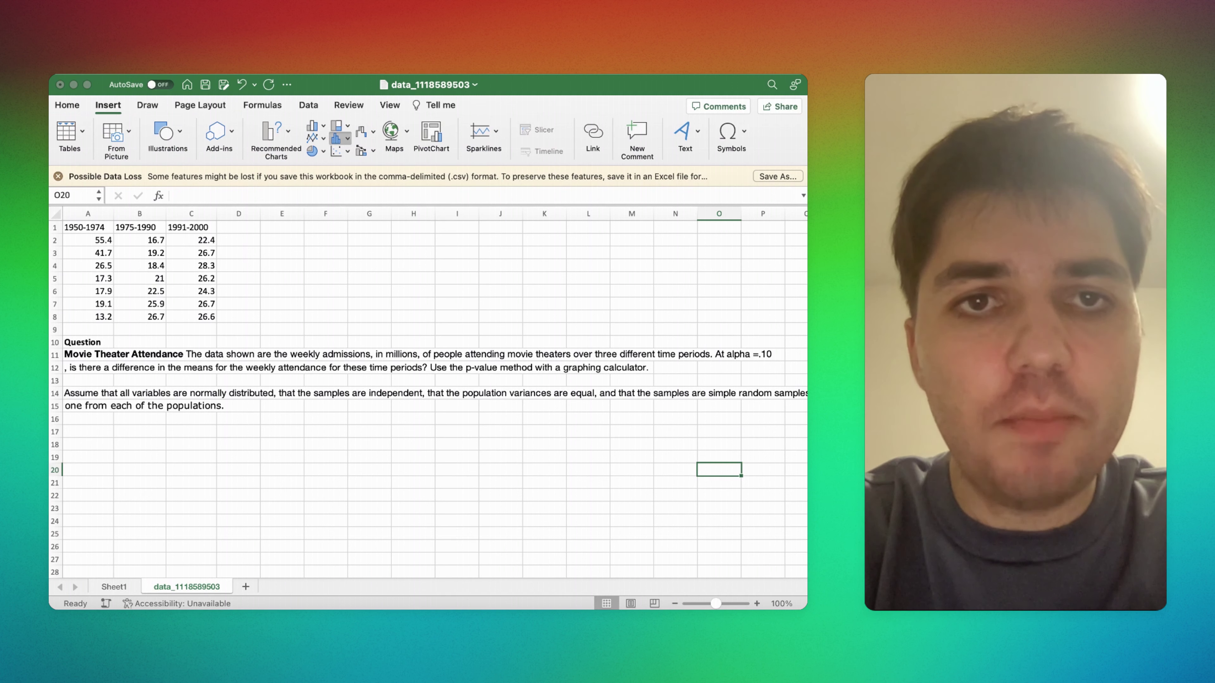
click(267, 260)
drag(87, 240, 209, 317)
click(345, 138)
click(361, 263)
drag(369, 337, 365, 418)
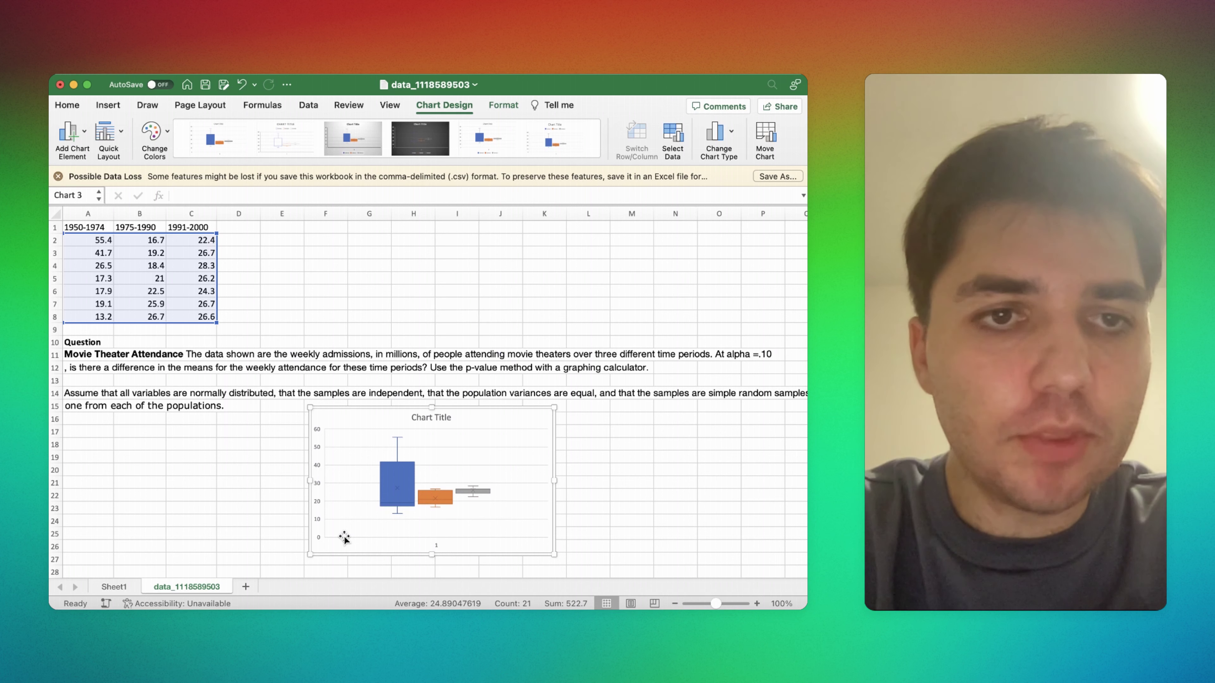
Change the box plot's title to "Movie Theater Attendance" and close the formatting pane
click(425, 420)
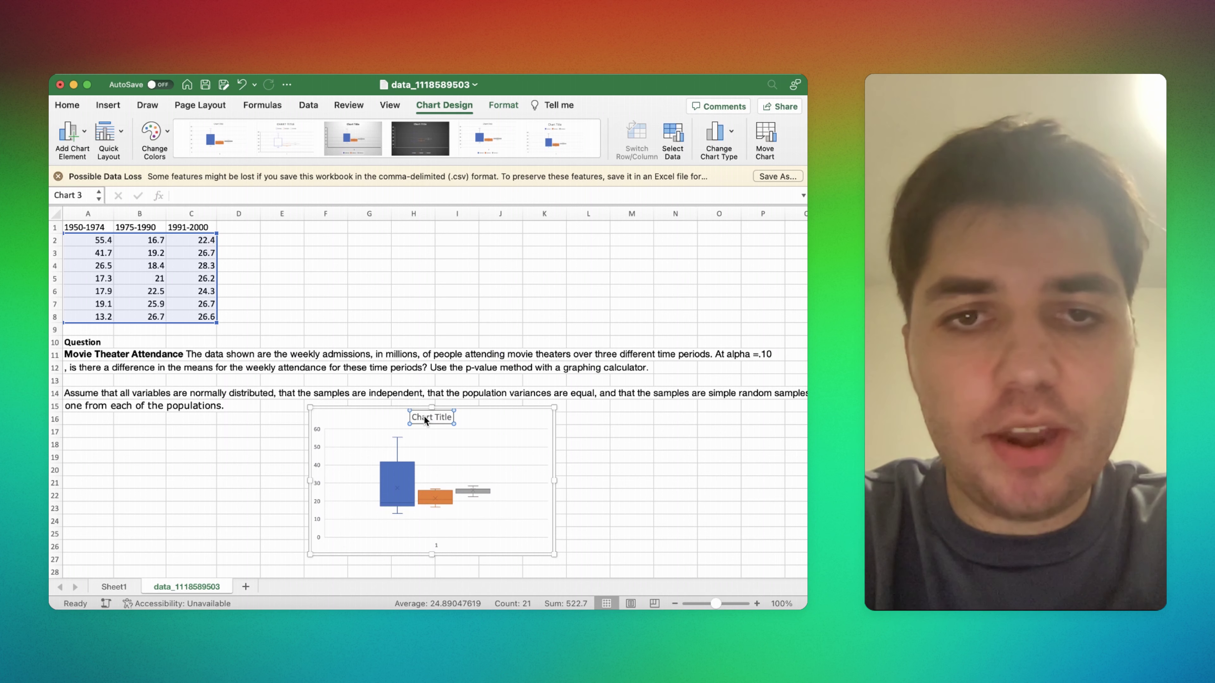
double_click(425, 420)
double_click(424, 417)
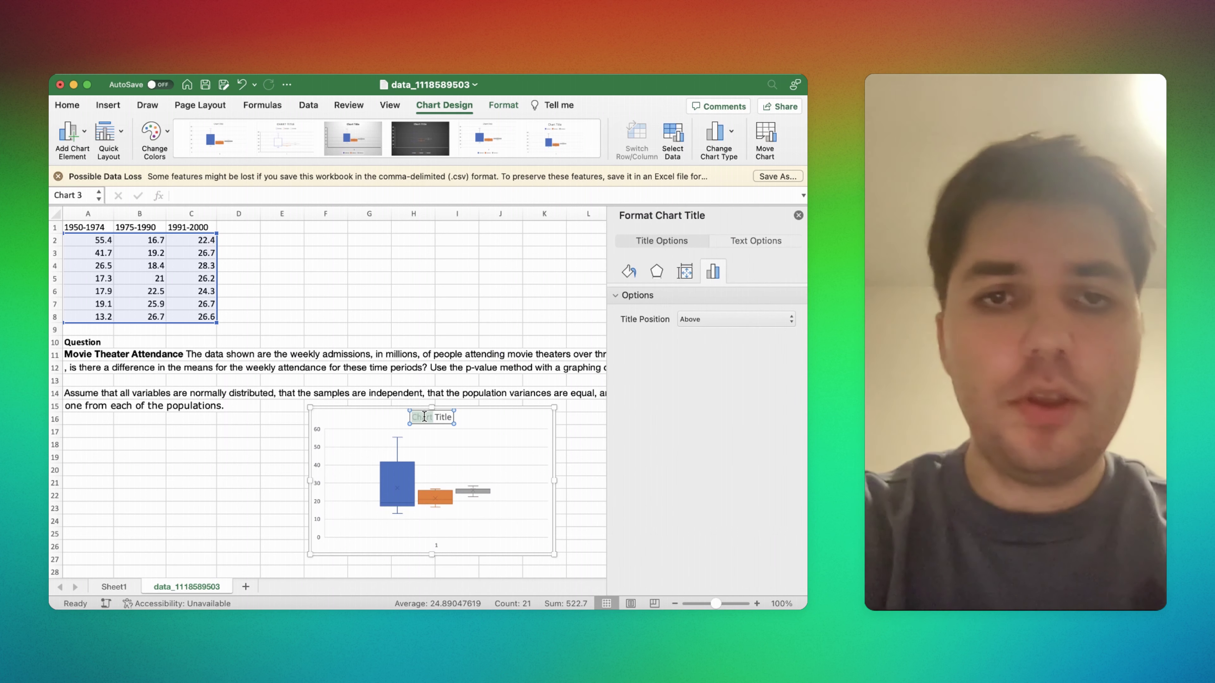
text(Movie t)
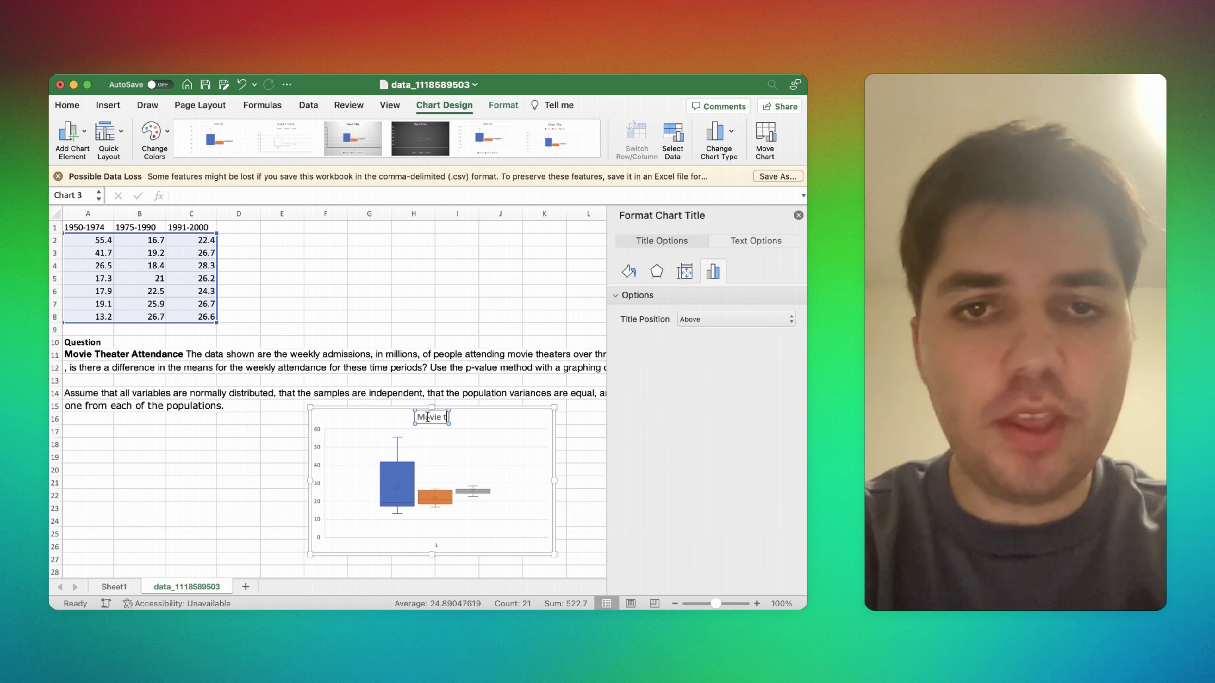
text(heater A)
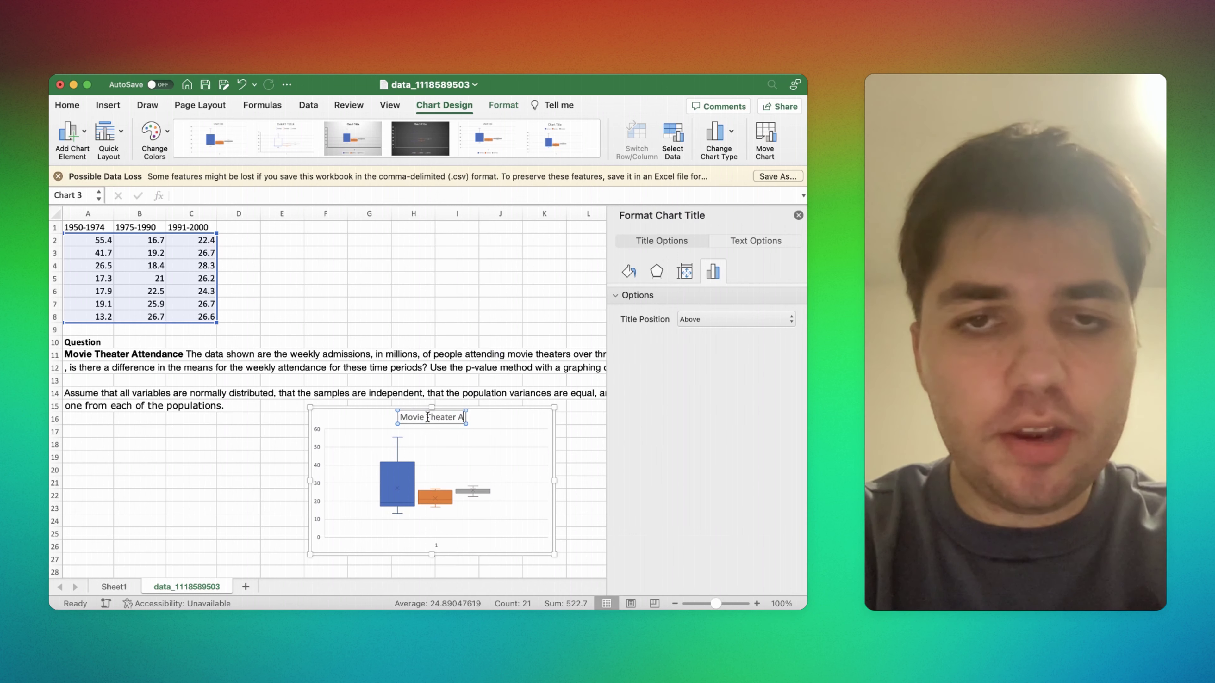
text(ttendance)
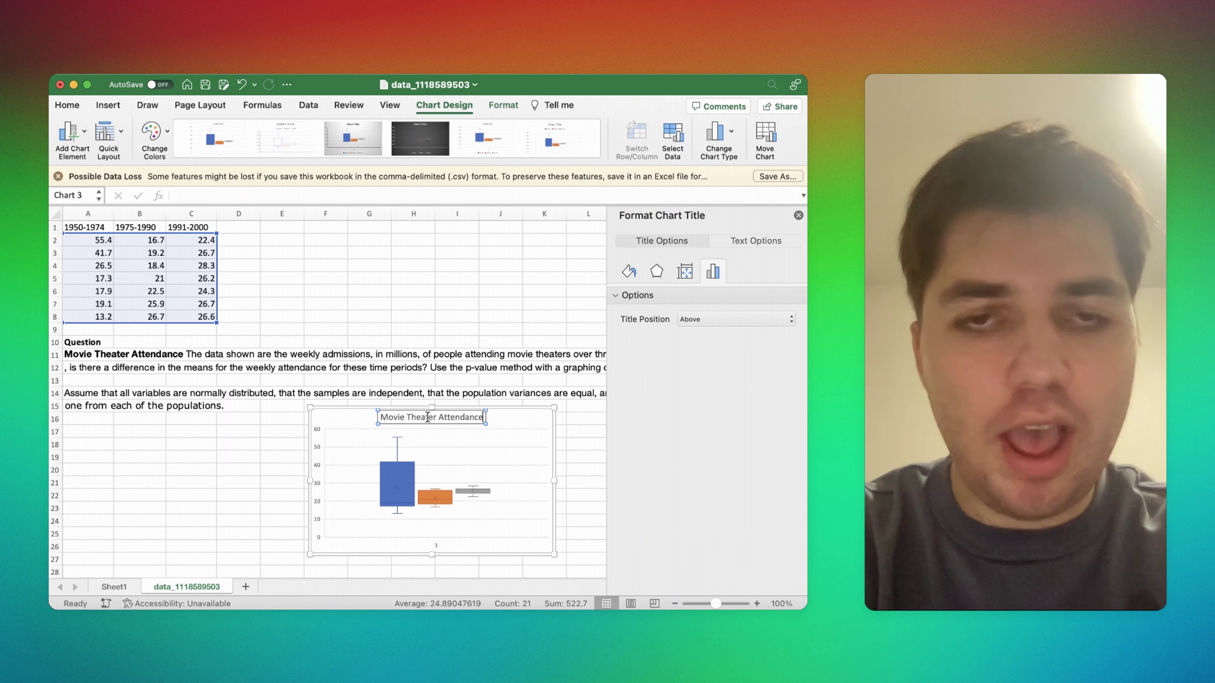
click(348, 423)
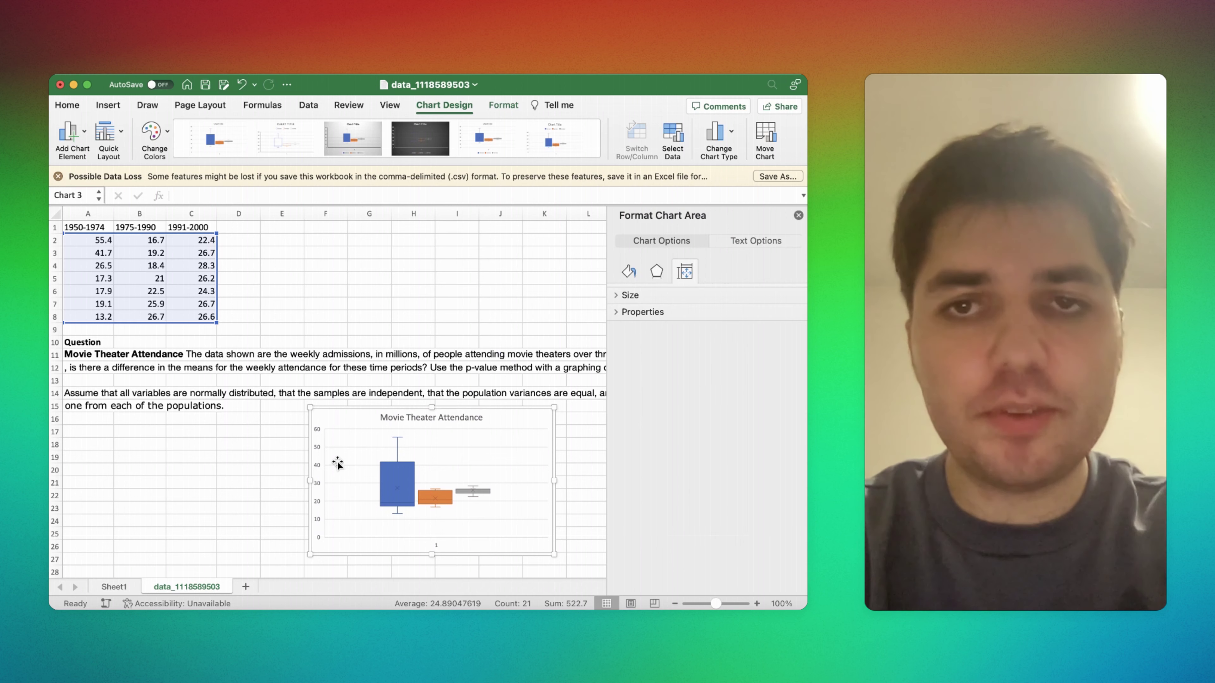
click(798, 216)
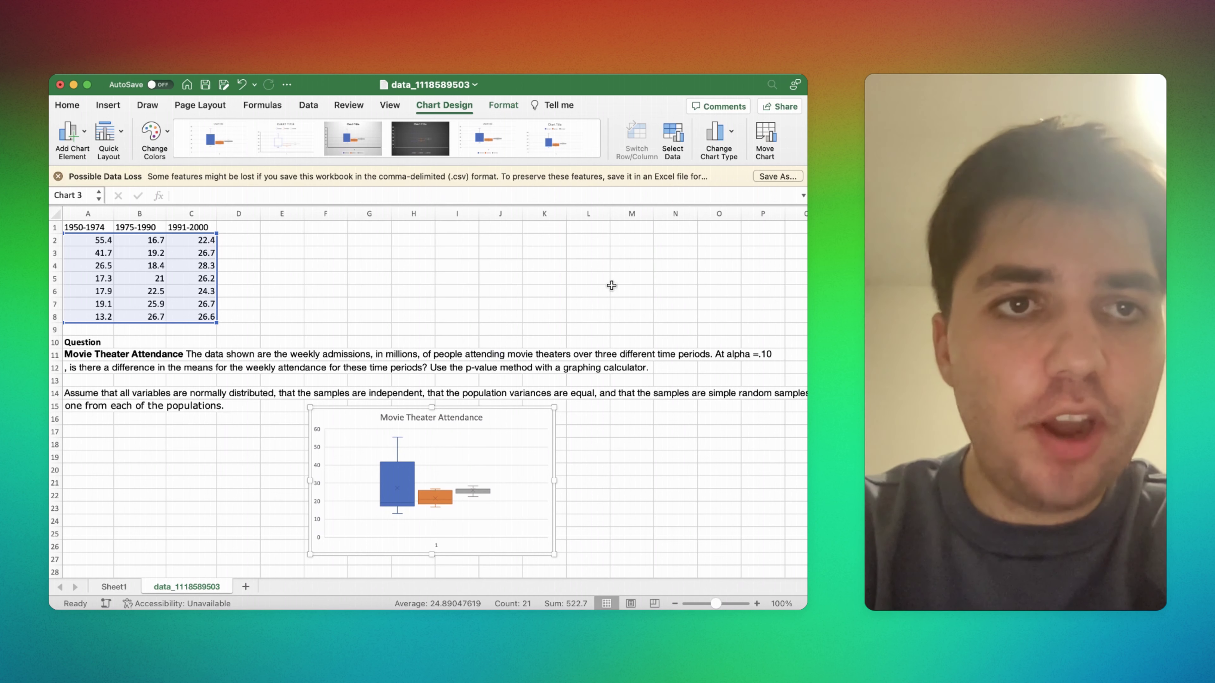
Run a single-factor ANOVA on A2:C8 with output on a new sheet, and widen column A to fit the source-of-variation labels
click(307, 105)
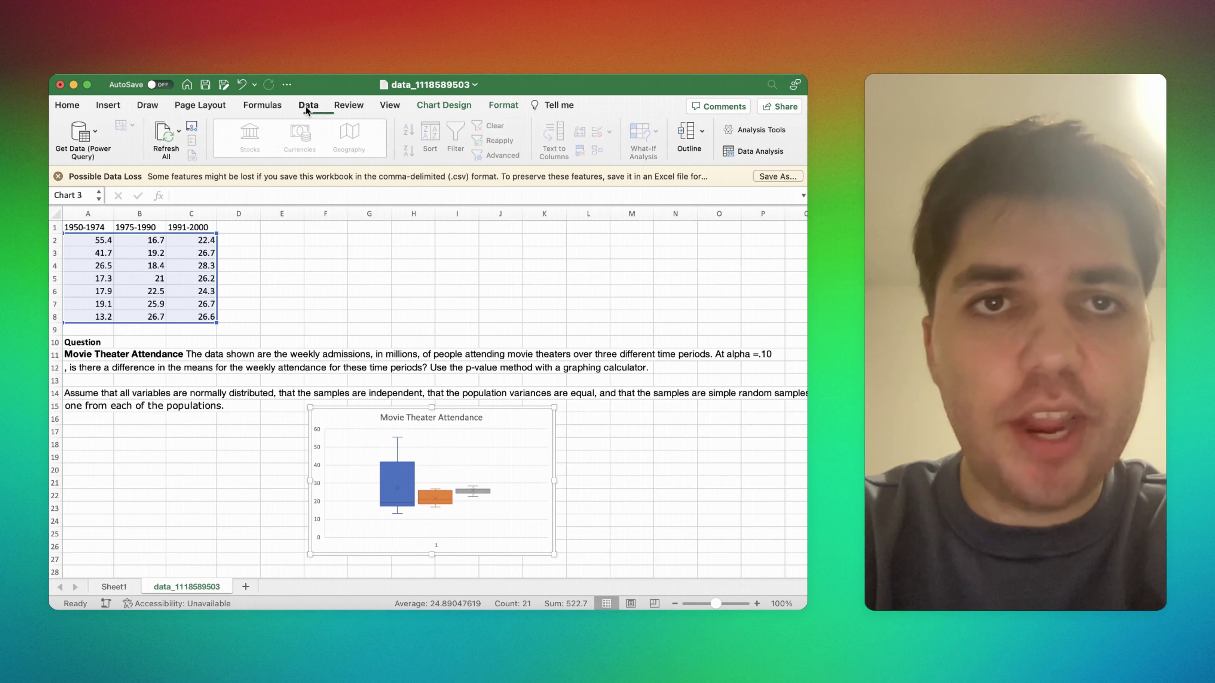
click(744, 151)
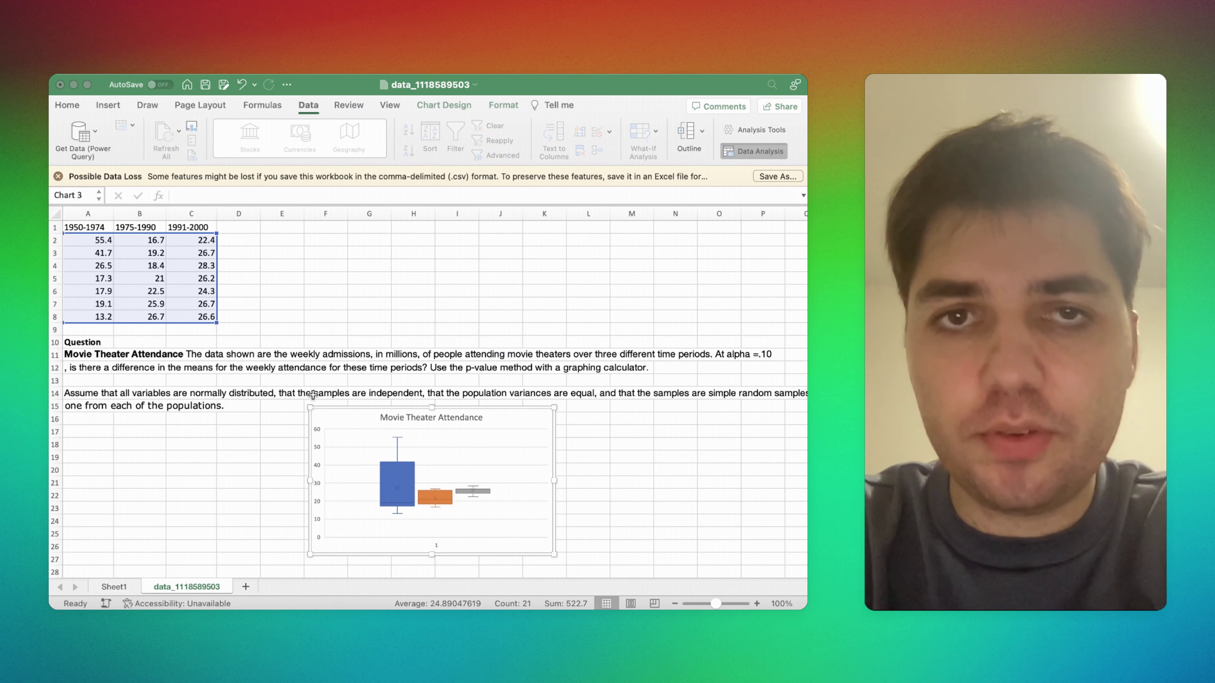
click(678, 211)
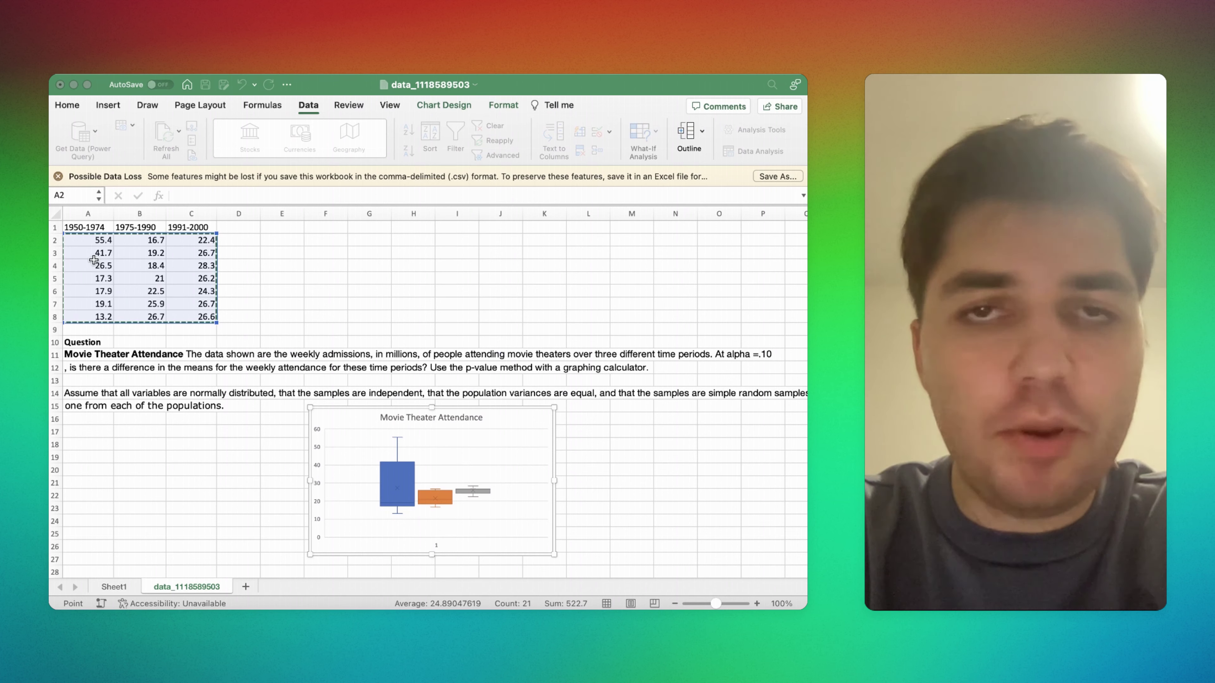
drag(80, 242, 201, 315)
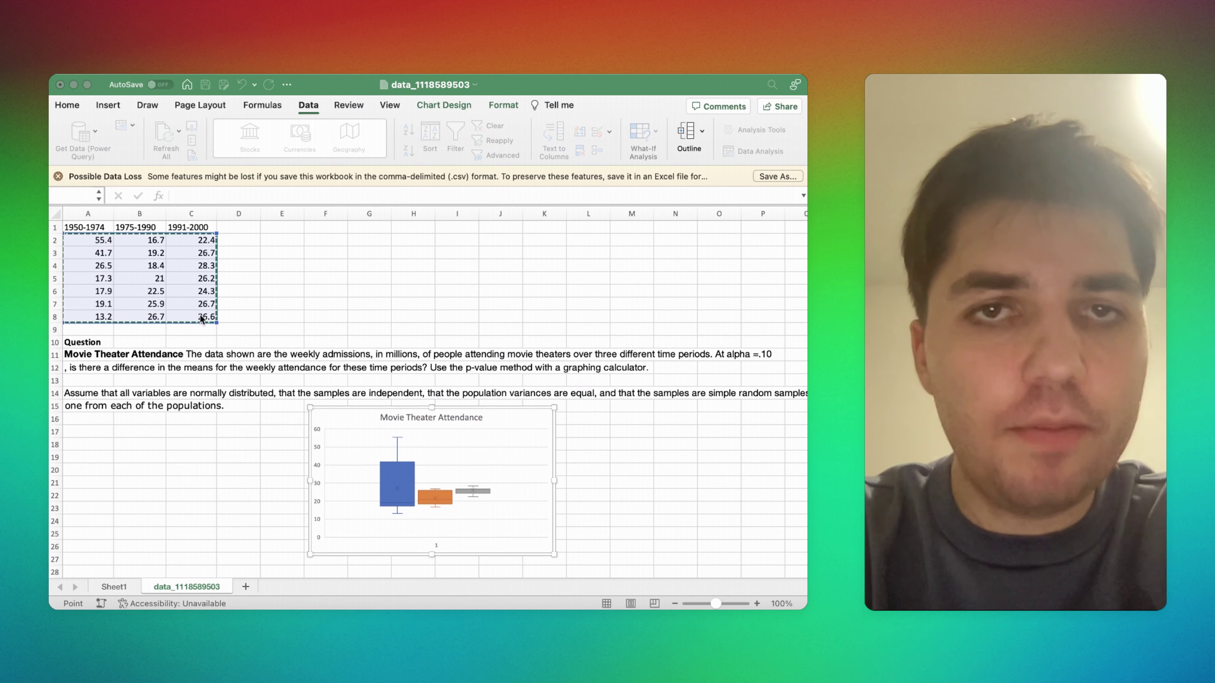
click(676, 195)
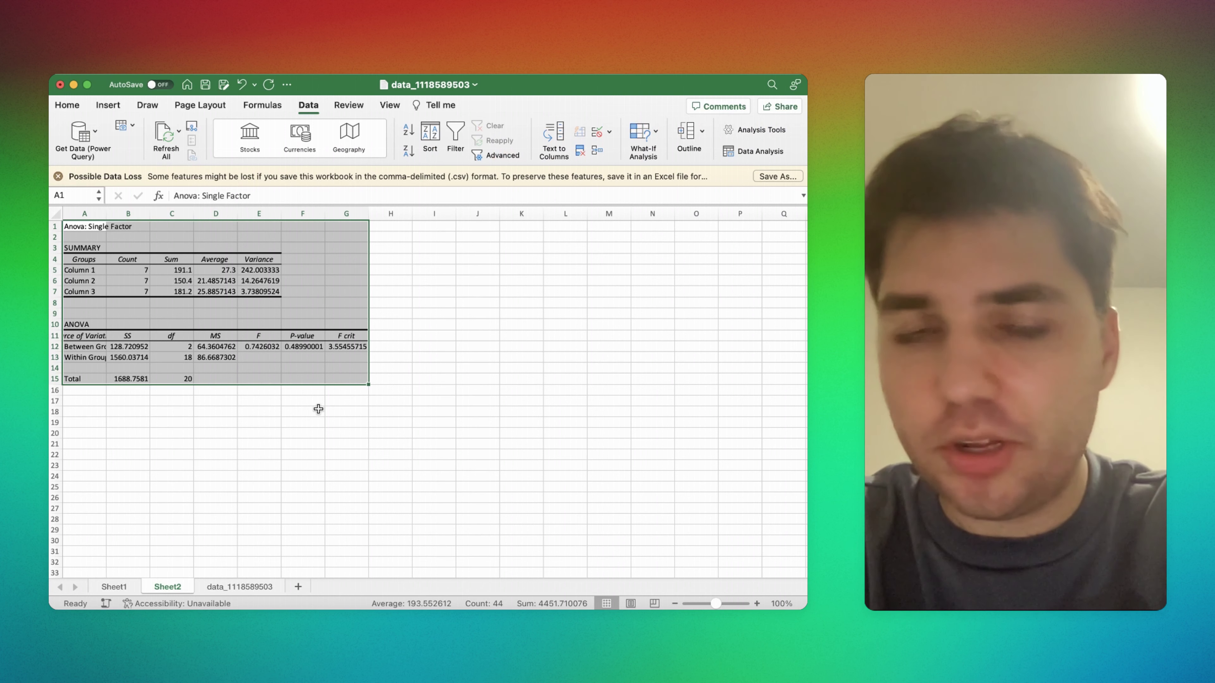
click(299, 410)
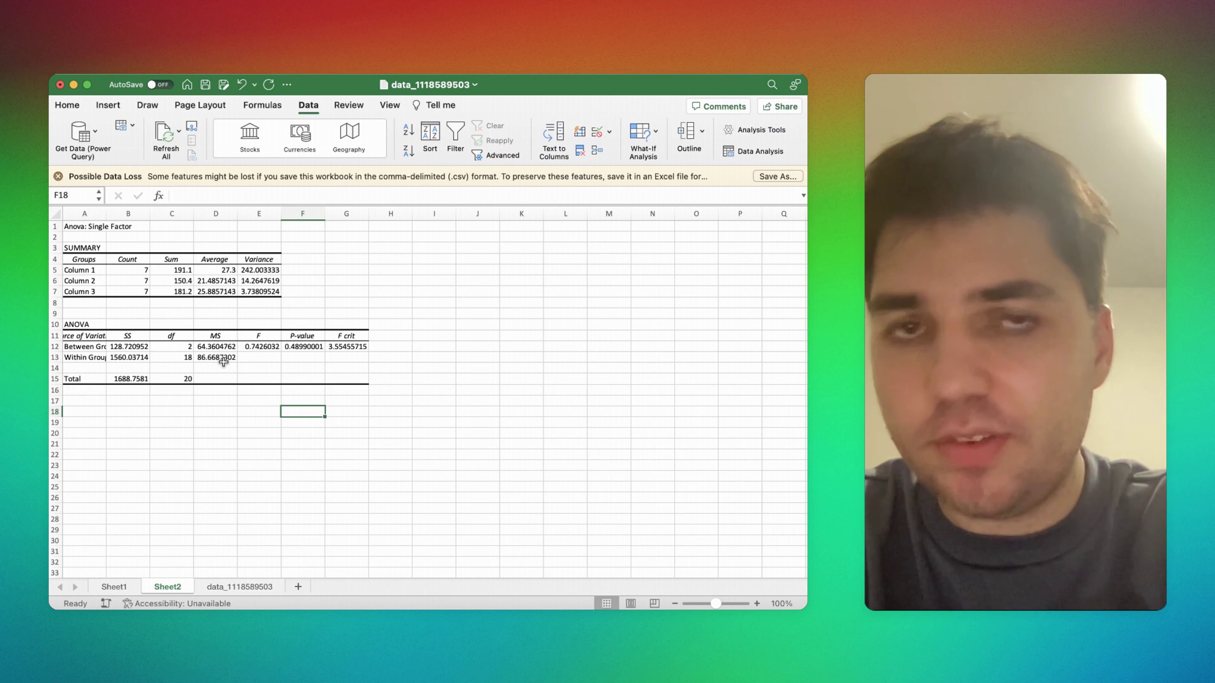
drag(106, 214, 140, 213)
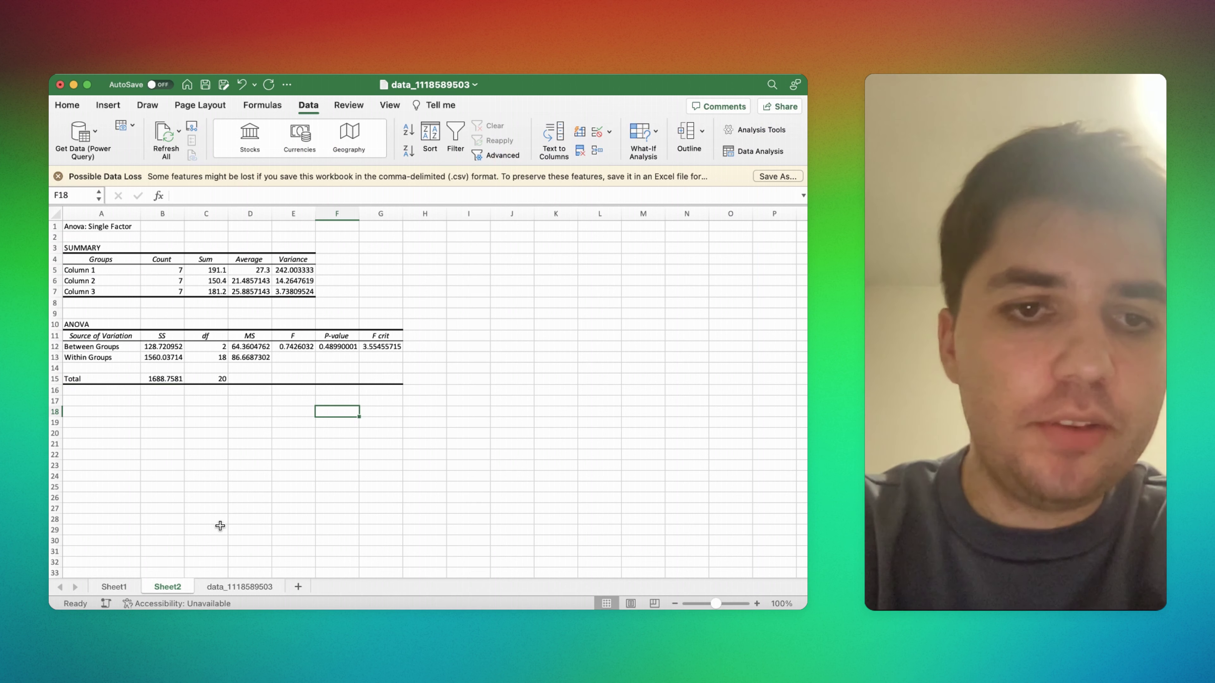
click(235, 587)
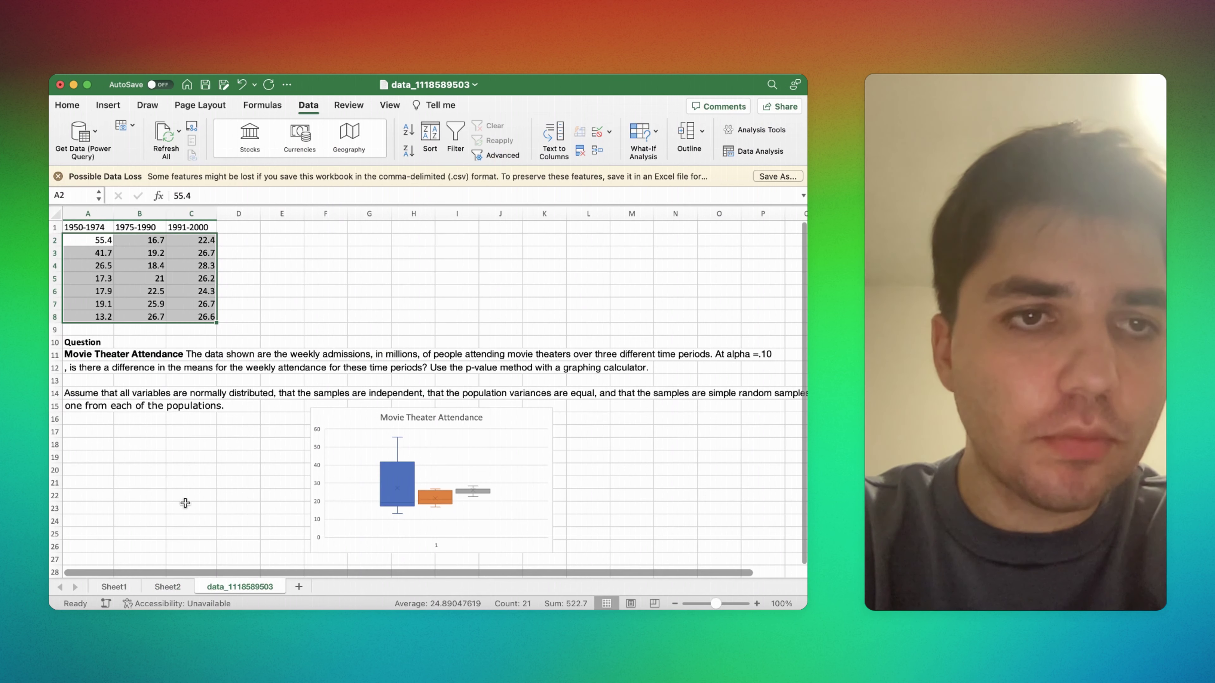
click(91, 424)
click(92, 433)
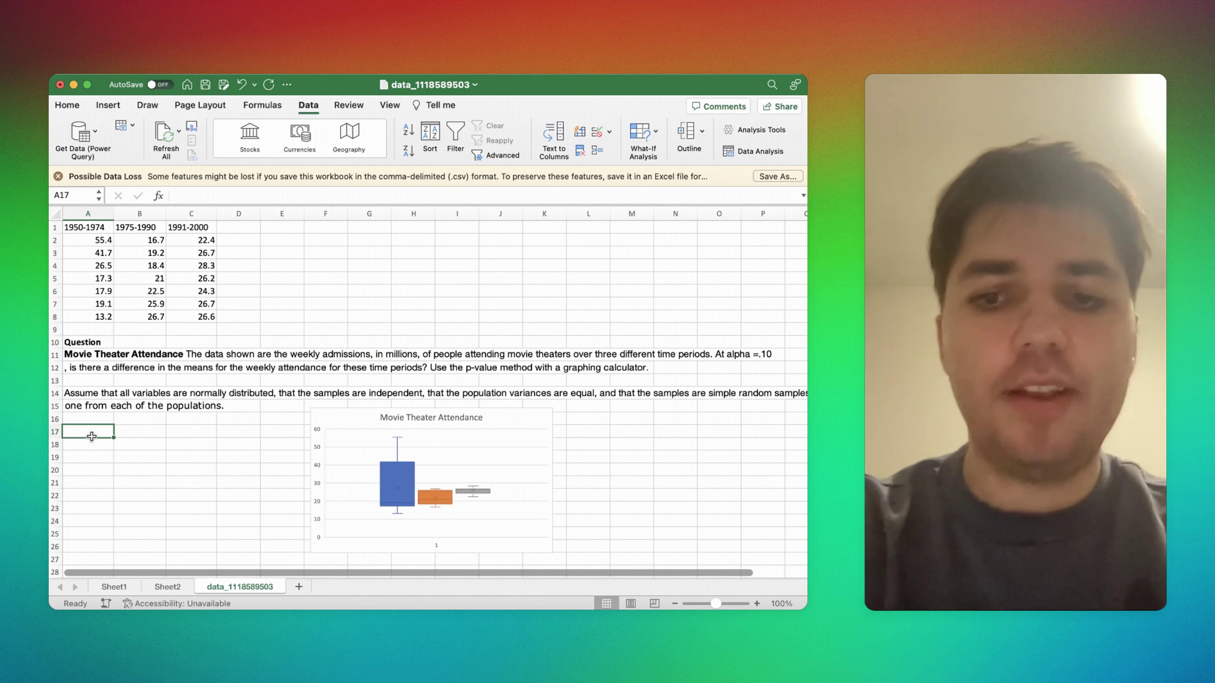
text(P value)
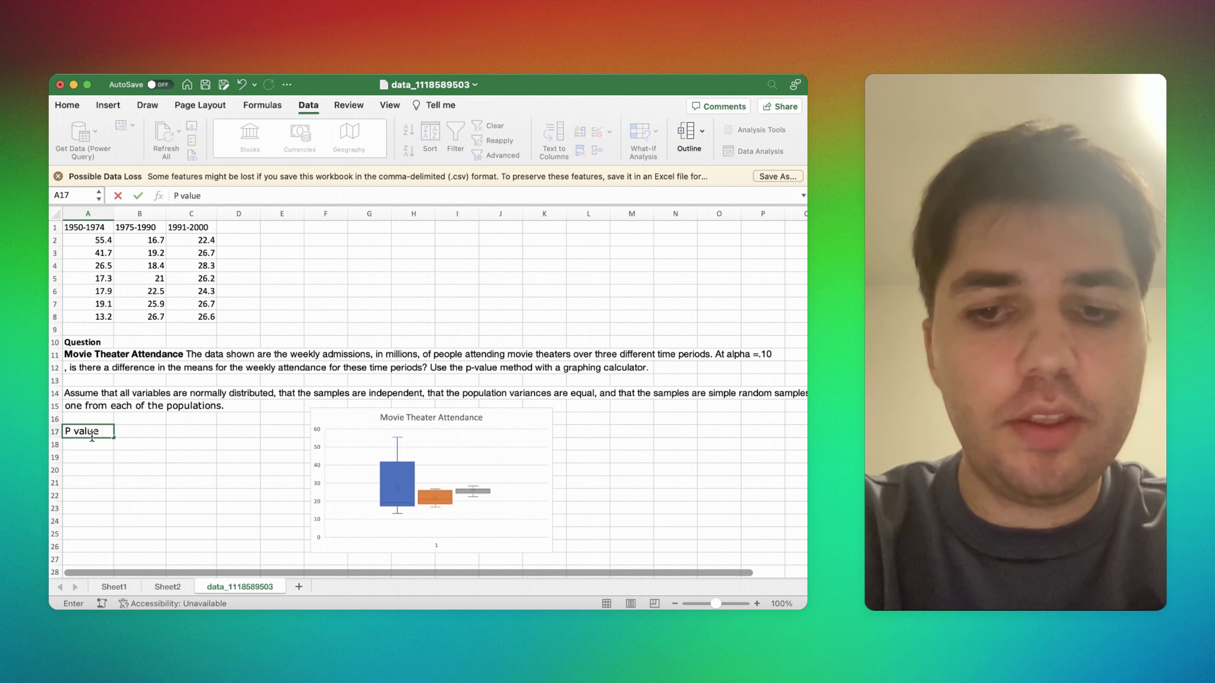
text( is .4899)
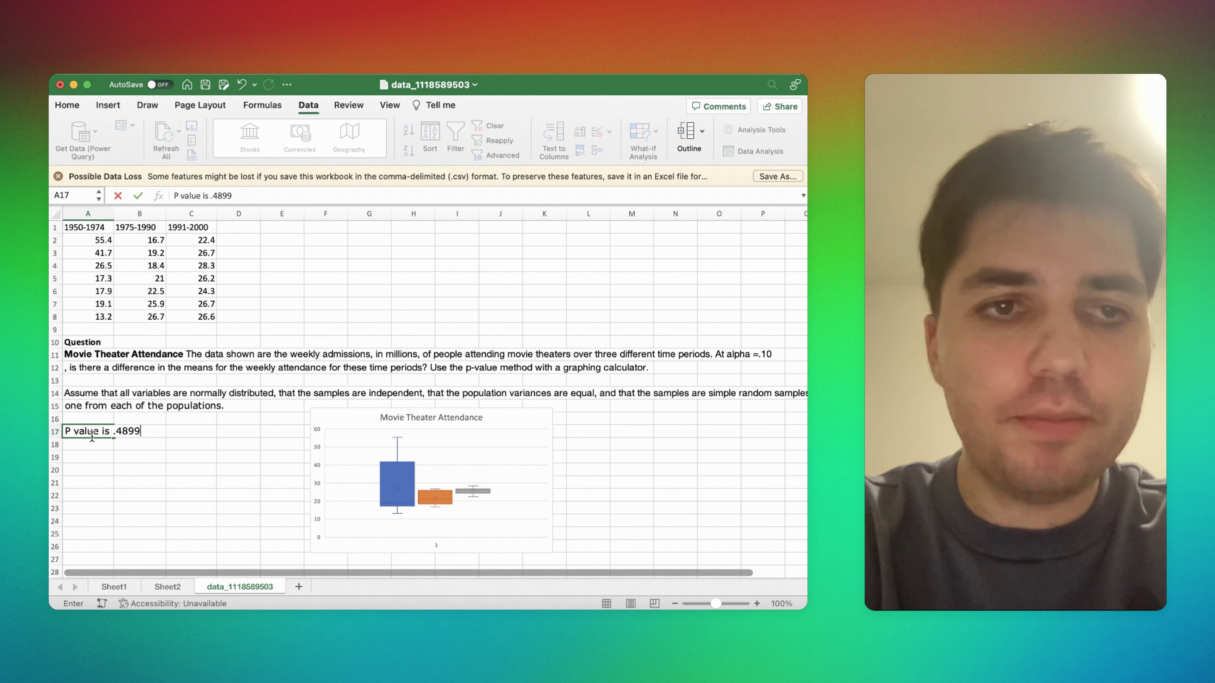
key(Return)
Write "Null hypothesis: u1 = u2 = u3" in cell A19
click(96, 462)
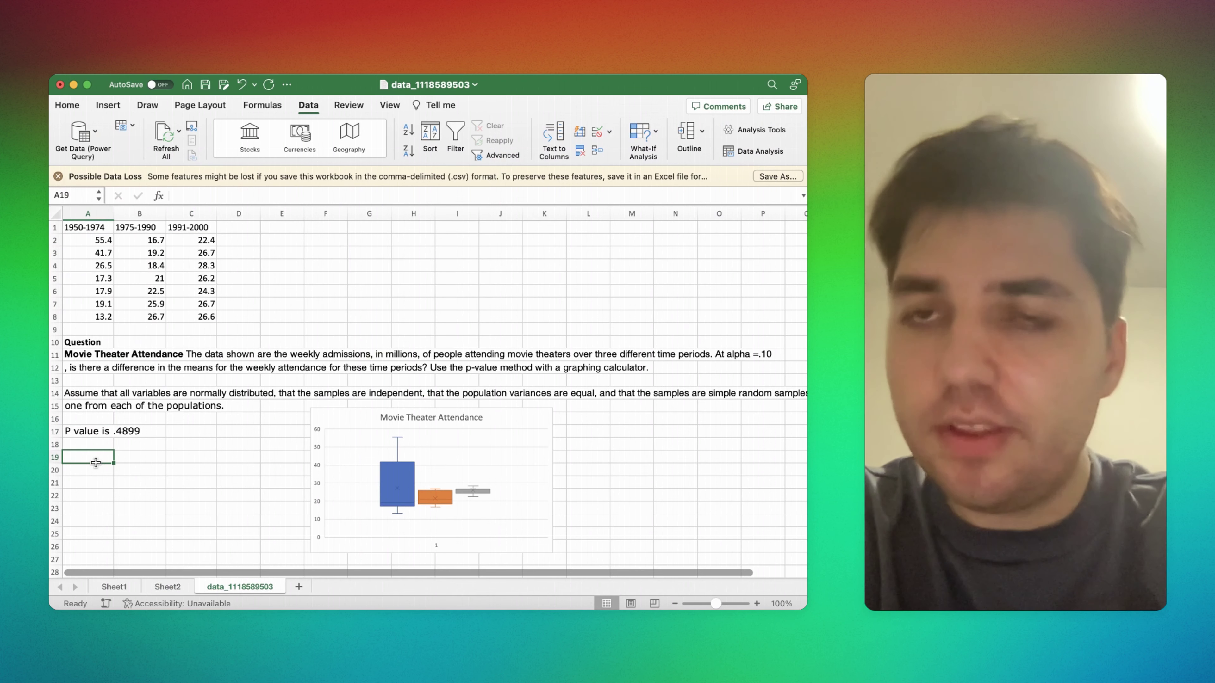
text(Nu)
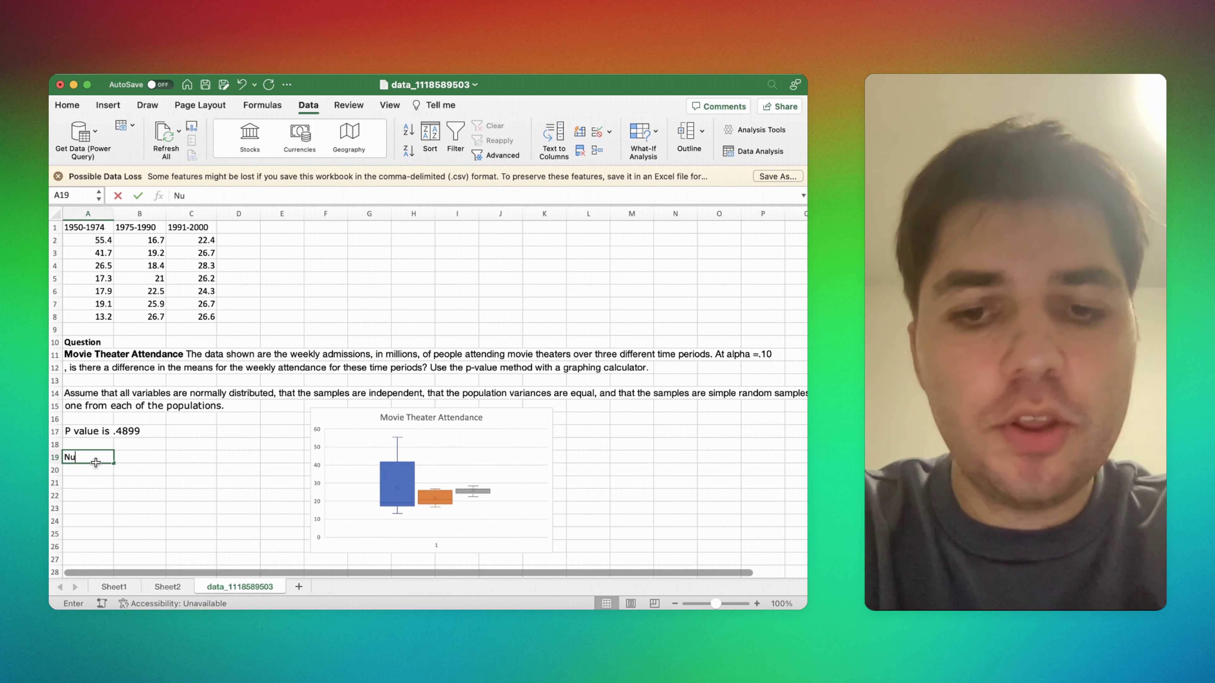
text(ll hypothesis)
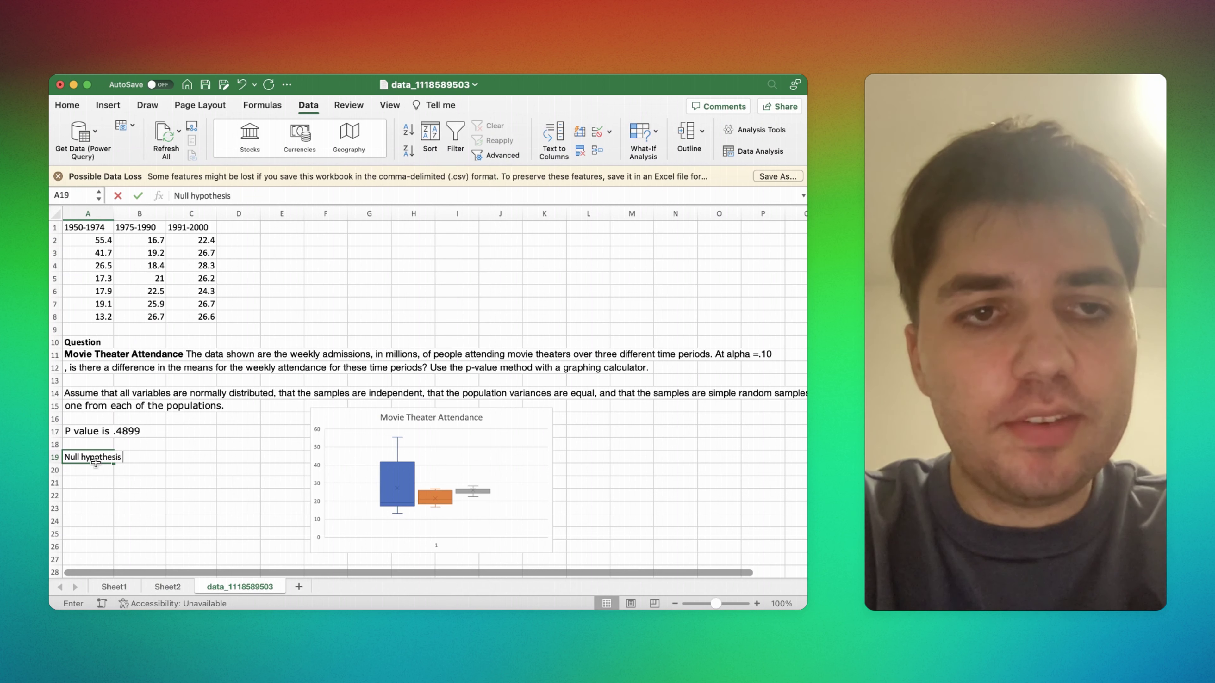
text(: u1 = u2 =)
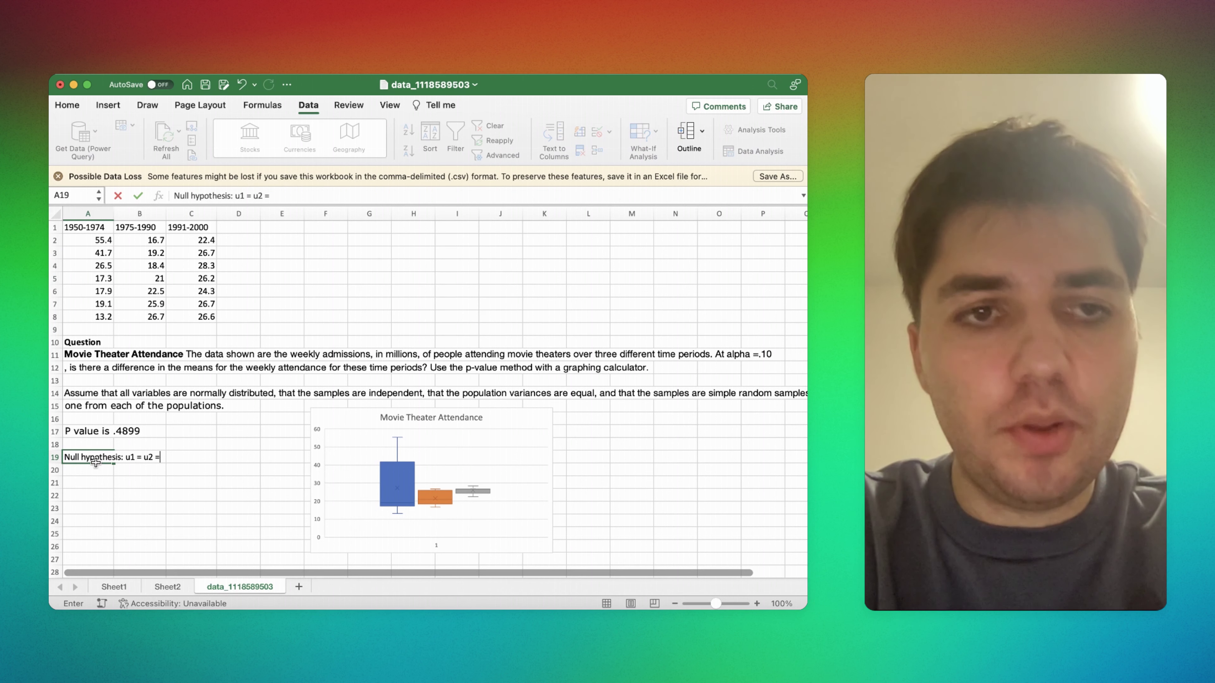
text( u3)
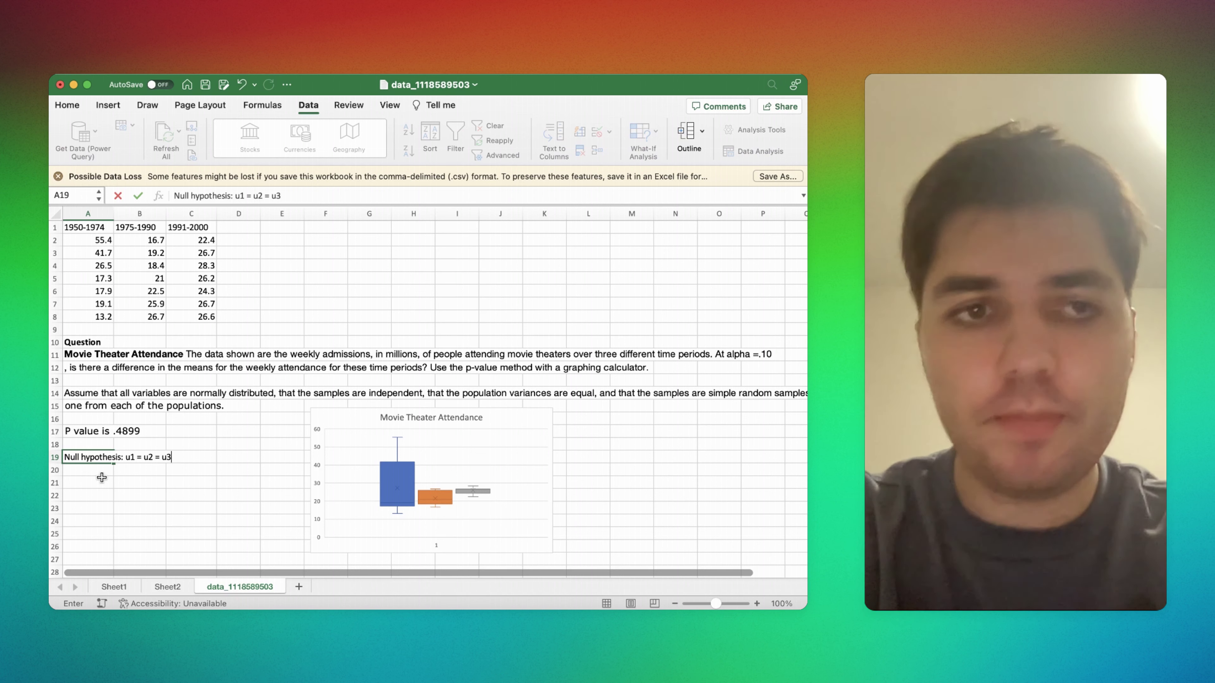
Write "Alternate hypothesis: one of the mean is different" in cell A20
click(102, 474)
text(Alter)
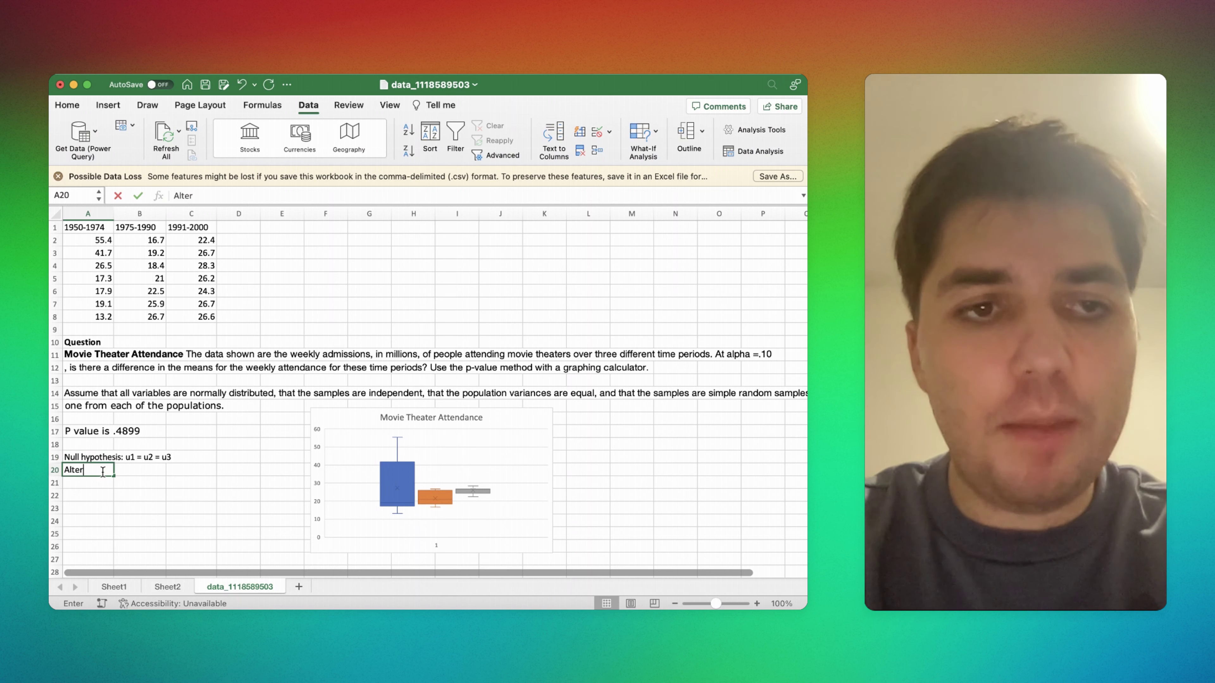
text(nate hyp)
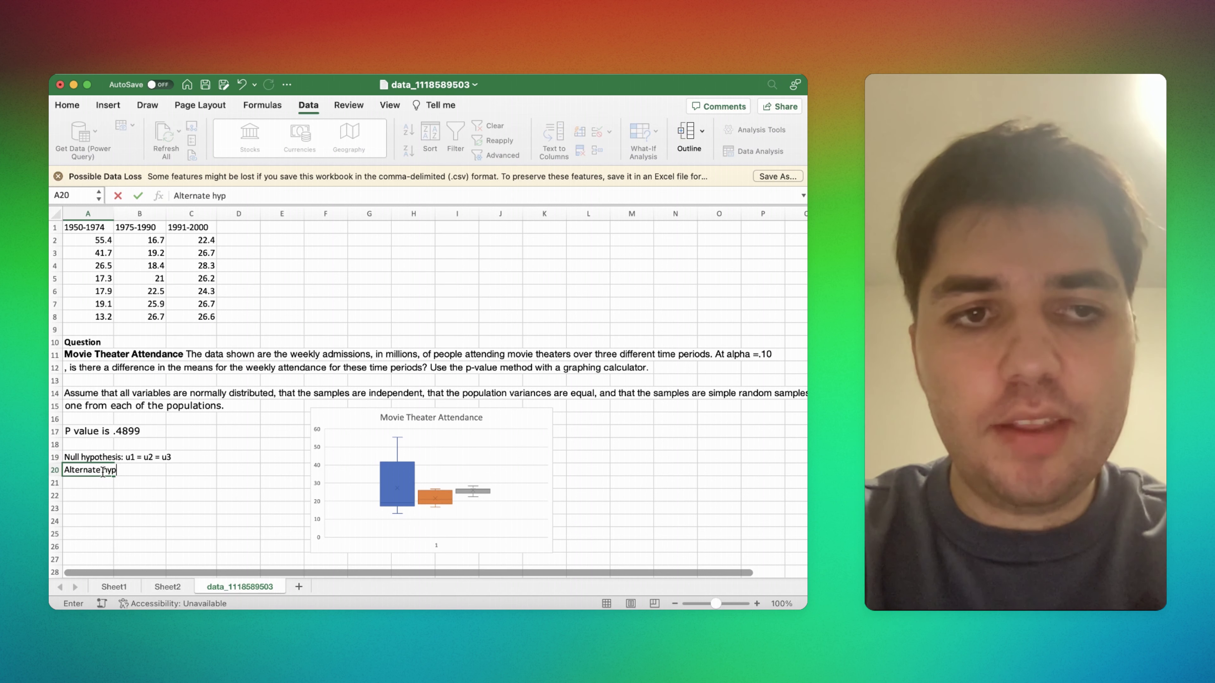
text(othesis: one of the mean)
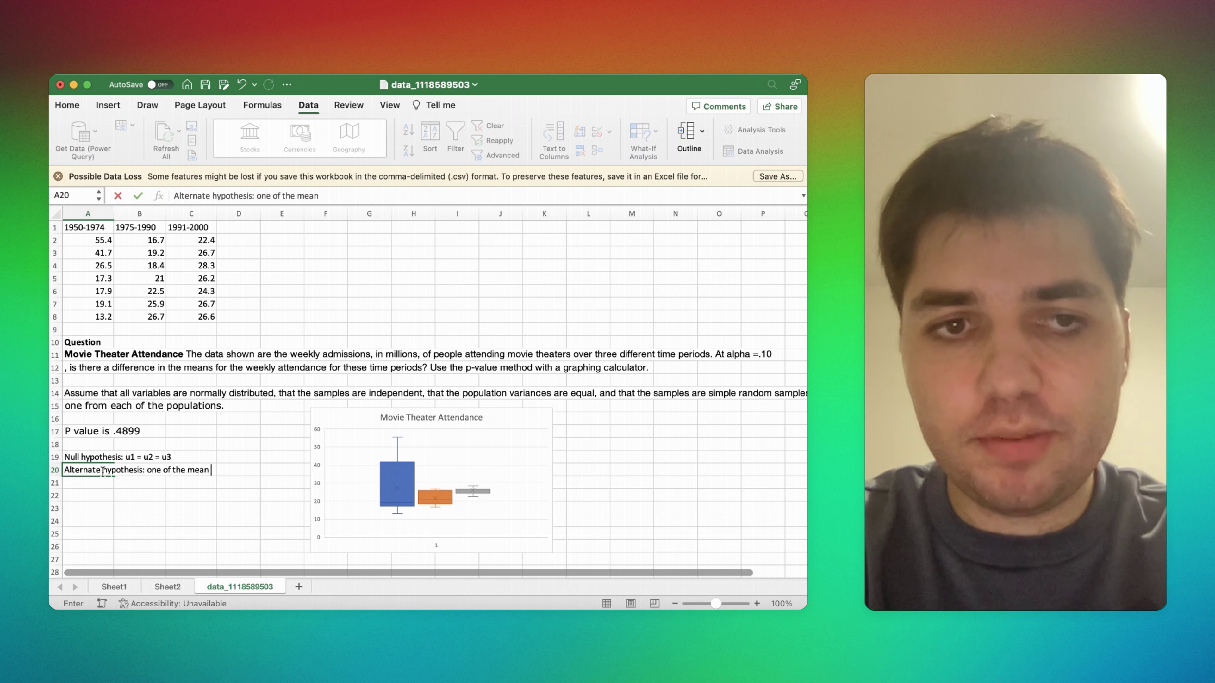
text( is differen)
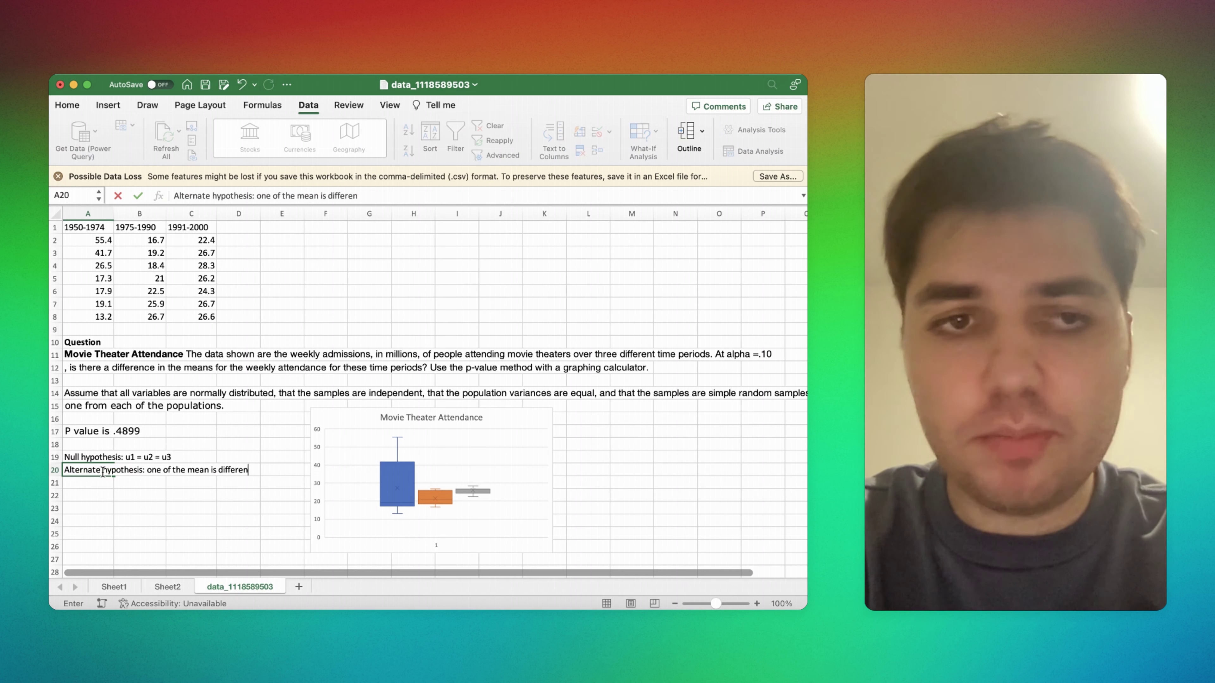
text(ct)
Enter the conclusion ".4899>.10, cannot reject the null hypothesis." in cell A22
click(105, 490)
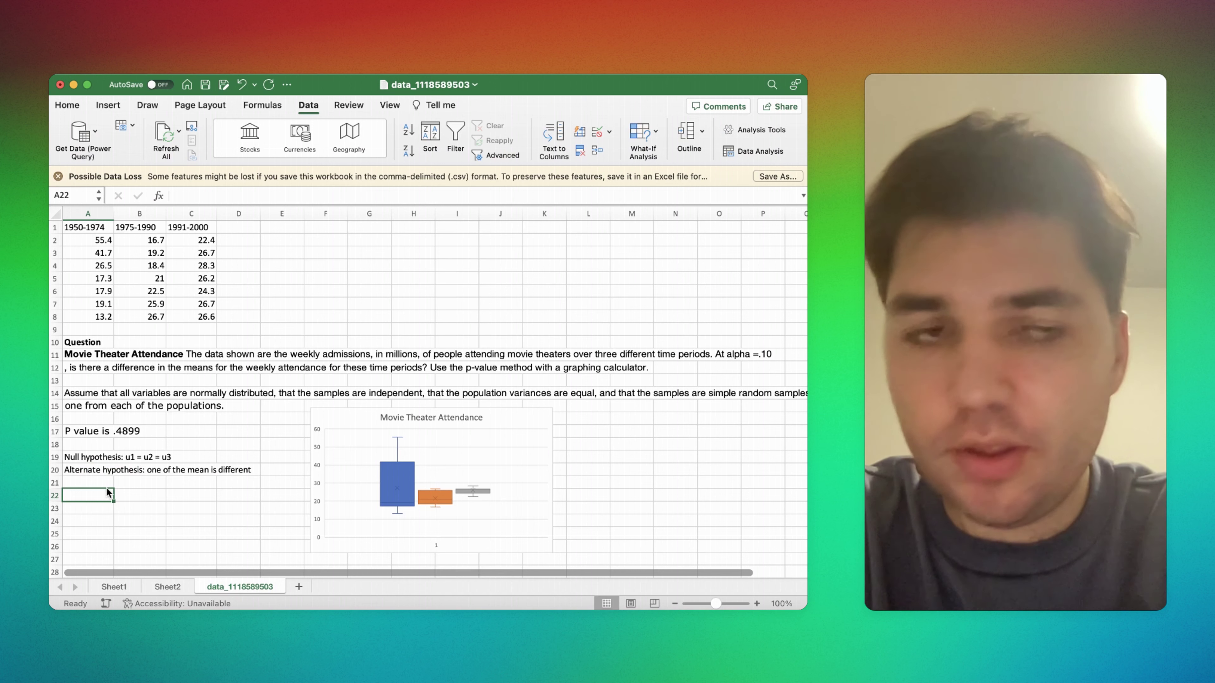
text(.3)
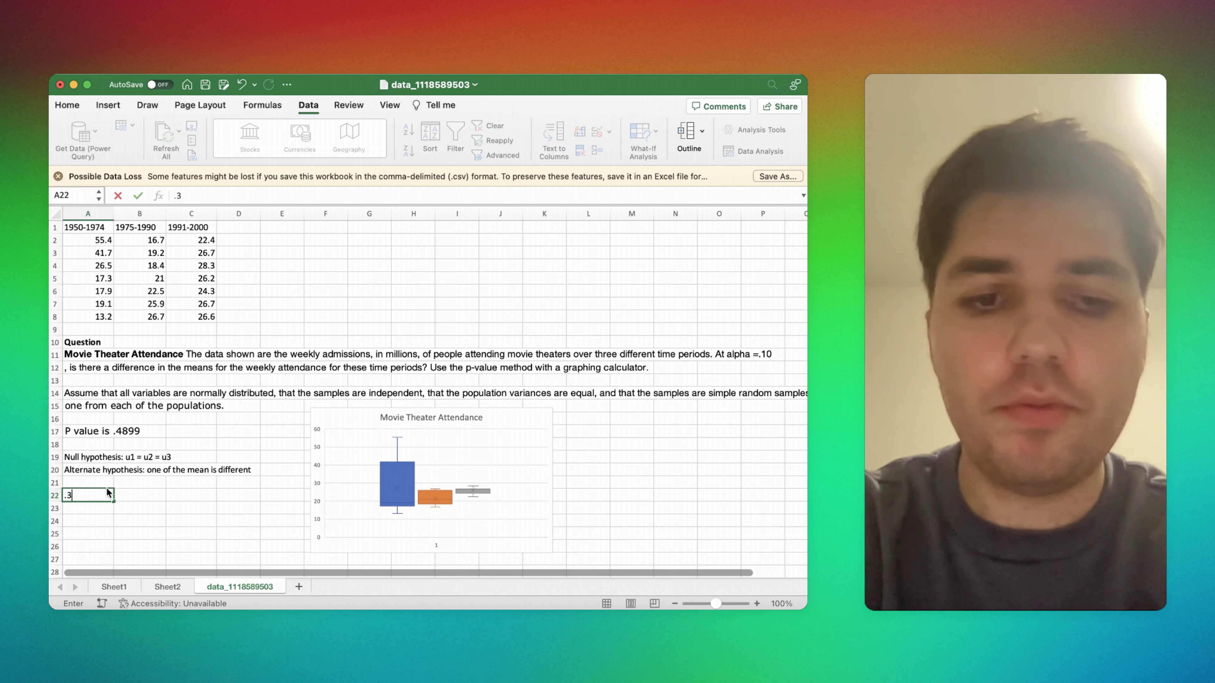
key(BackSpace)
text(4899)
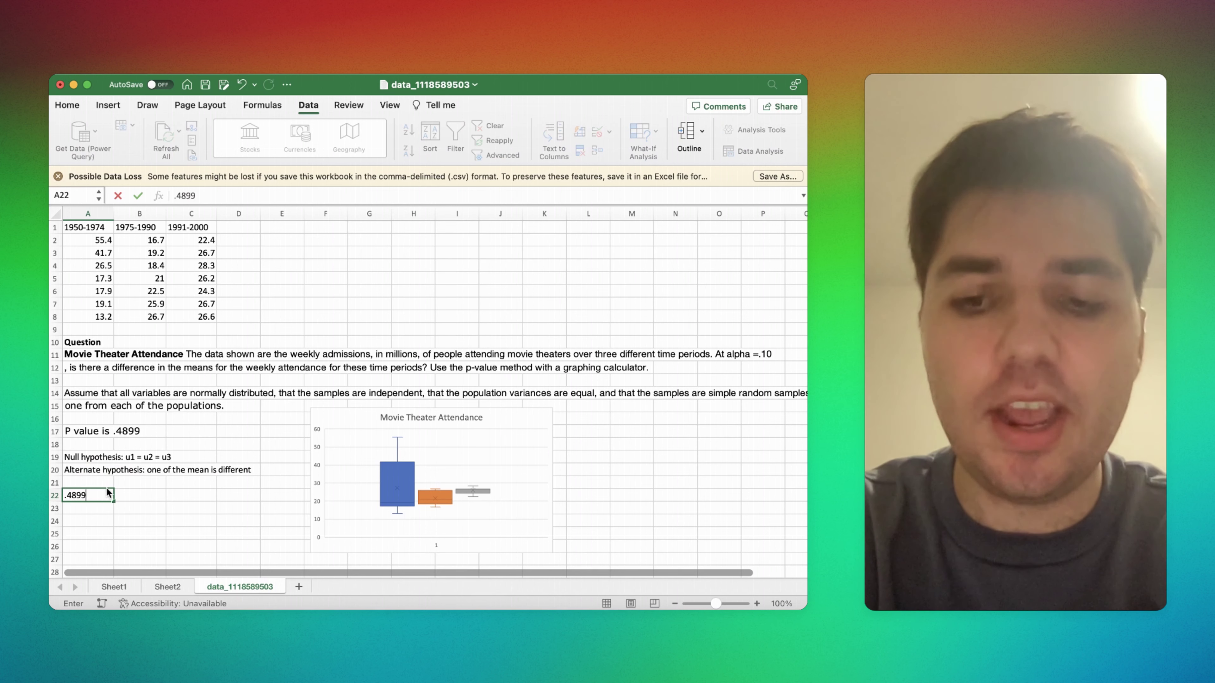
text(>.10, cannot rejecft)
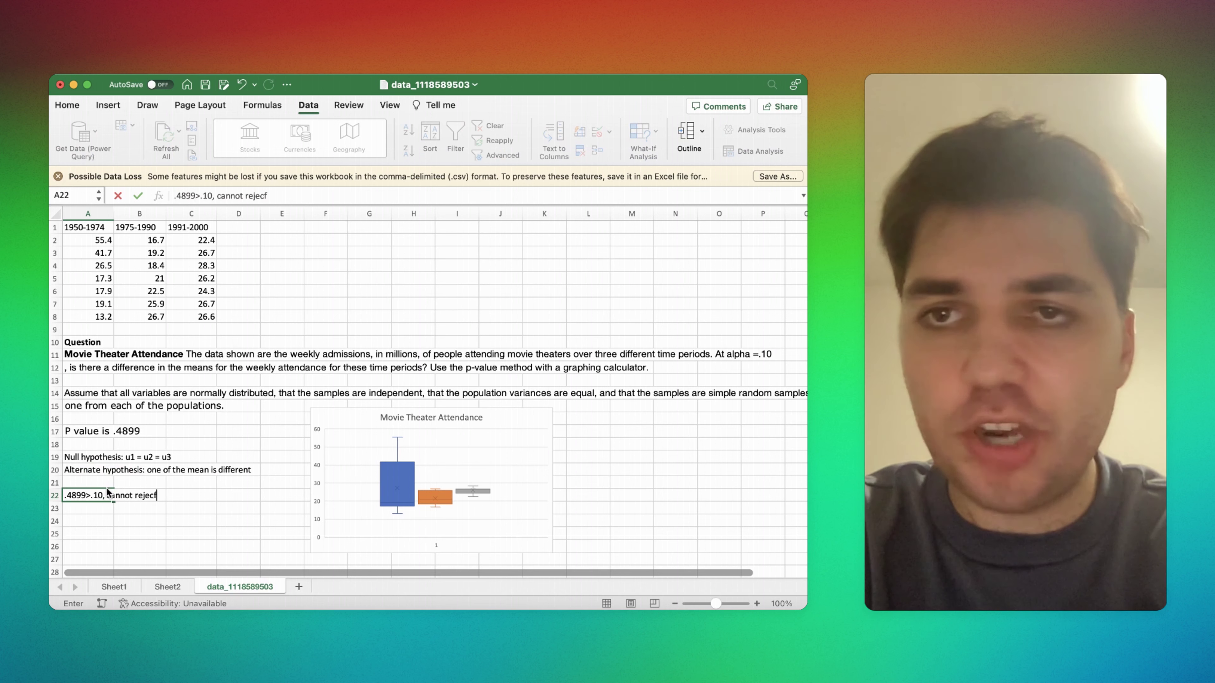
key(BackSpace)
key(BackSpace)
key(BackSpace)
text(t the )
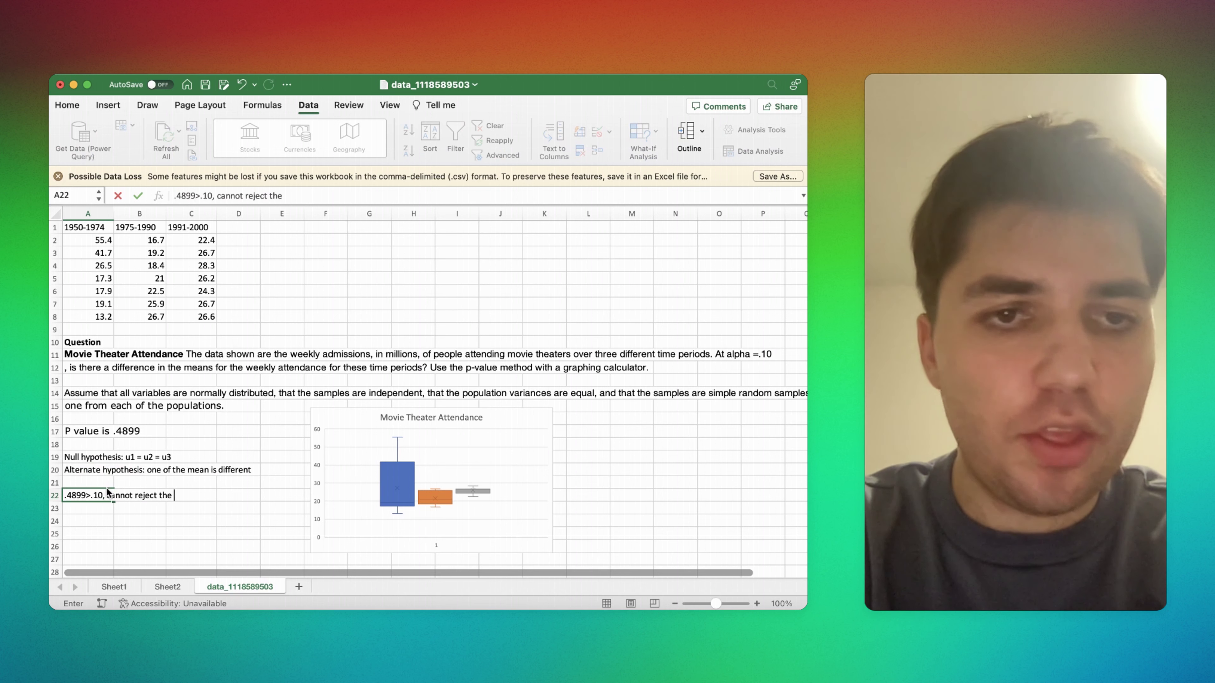
text(null hypothesis.)
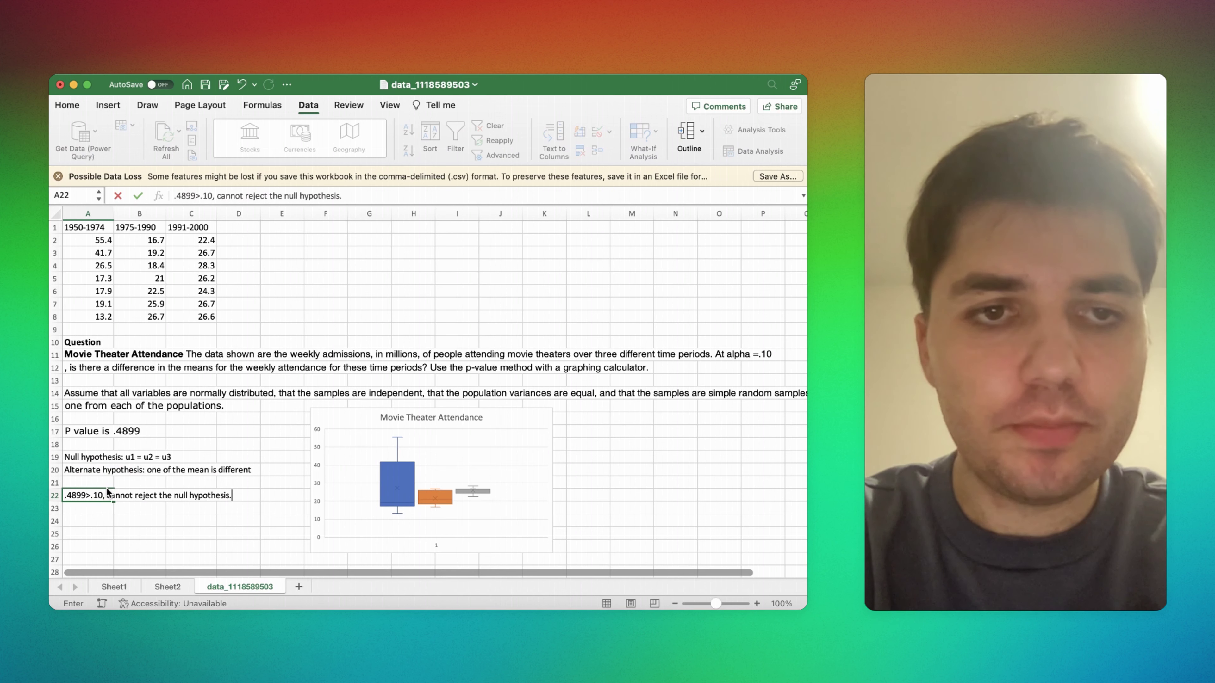
click(93, 533)
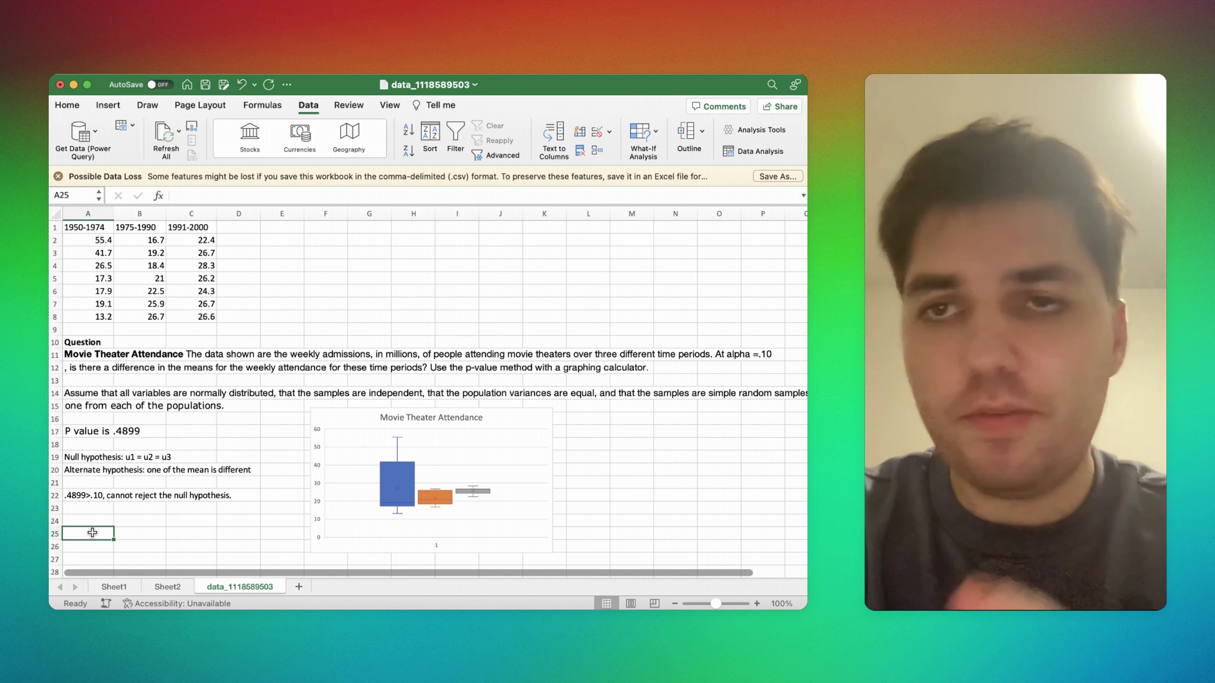